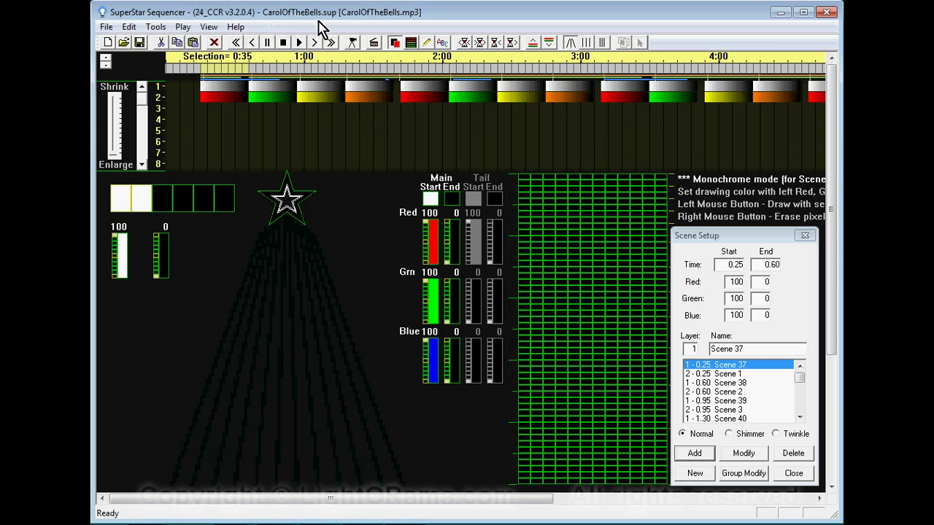
Play and stop the full-song light preview, then scroll the timeline forward three times and back once
{"action": "left_click", "coordinate": [353, 42]}
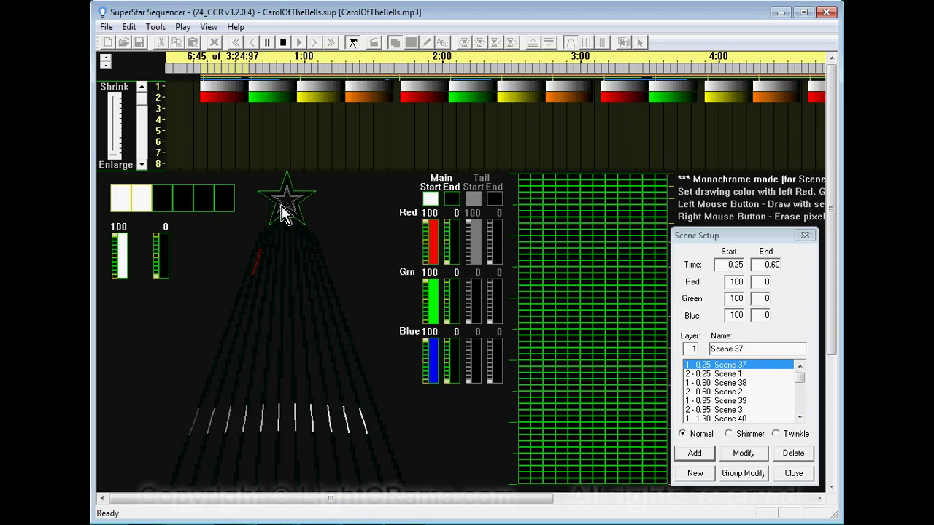
{"action": "left_click", "coordinate": [352, 43]}
{"action": "left_click", "coordinate": [314, 42]}
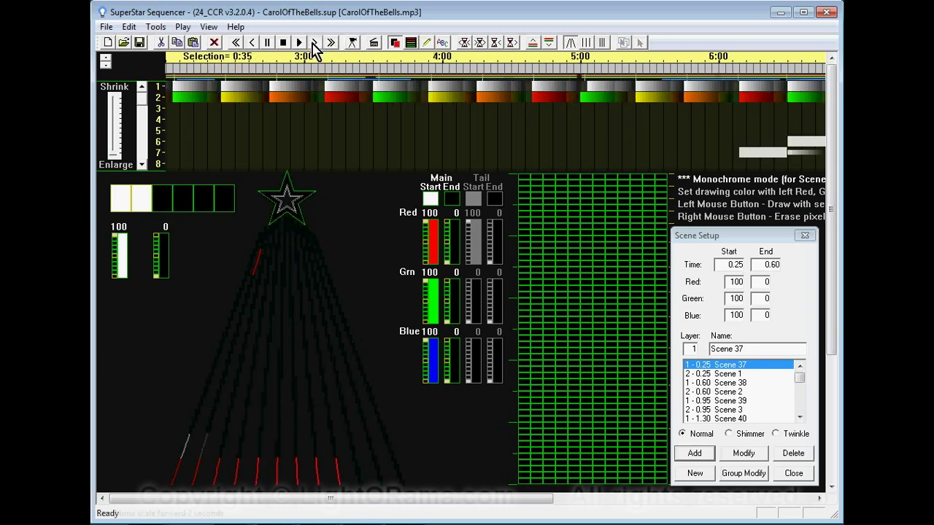
{"action": "left_click", "coordinate": [314, 43]}
{"action": "left_click", "coordinate": [314, 42]}
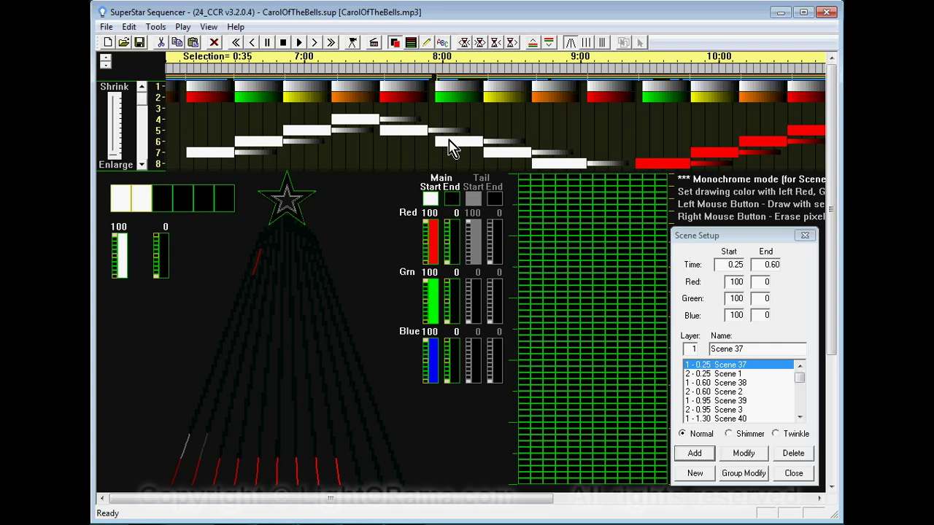
{"action": "left_click", "coordinate": [236, 43]}
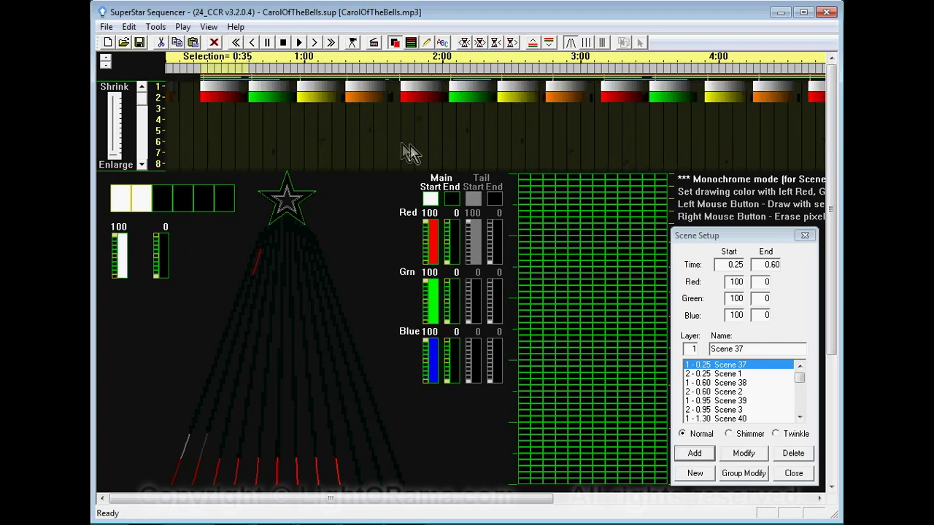
Bring up Configuration Setup from the Tools menu to show the controller units and networks
{"action": "left_click", "coordinate": [156, 28]}
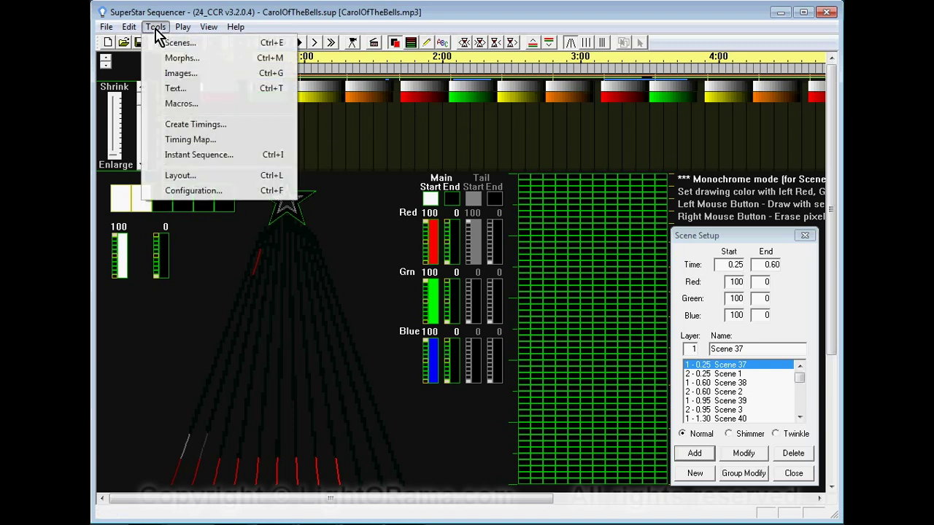
{"action": "left_click", "coordinate": [194, 192]}
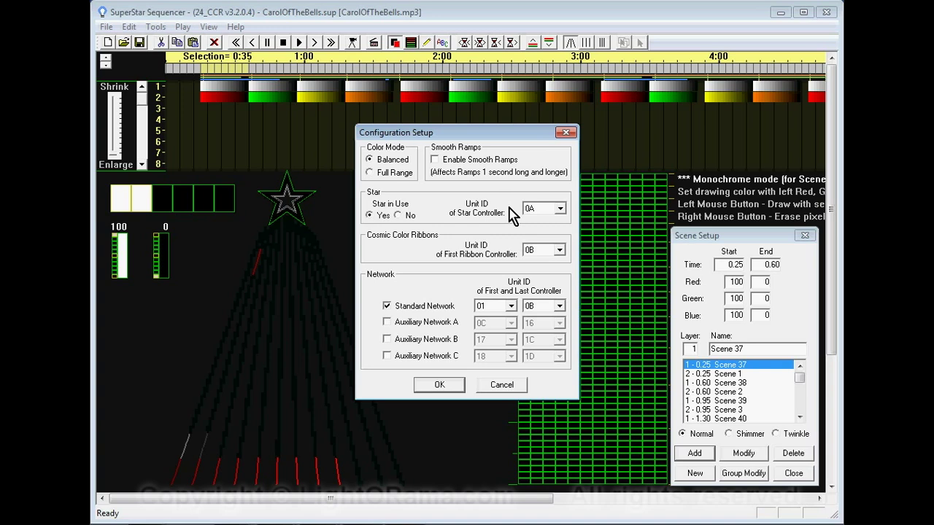
In Configuration Setup, choose 01 for Star Controller Unit ID and 03 for First Ribbon Controller
{"action": "left_click", "coordinate": [560, 209]}
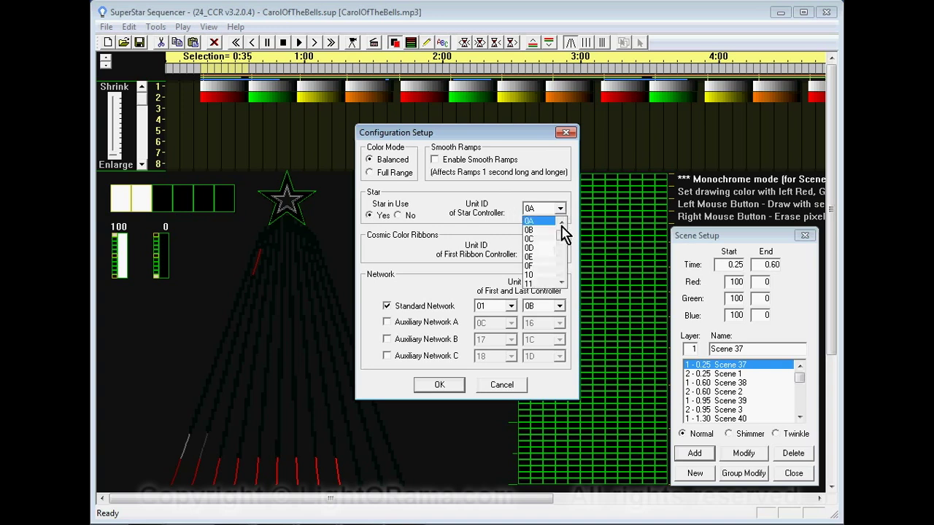
{"action": "left_click_drag", "start_coordinate": [563, 243], "coordinate": [563, 229]}
{"action": "left_click", "coordinate": [538, 223]}
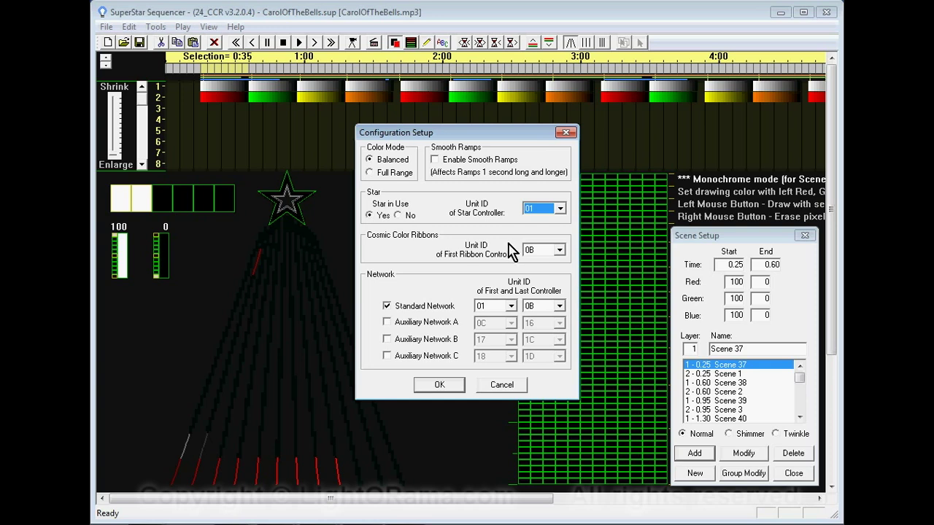
{"action": "left_click", "coordinate": [560, 251]}
{"action": "scroll", "coordinate": [559, 280], "scroll_direction": "up", "scroll_amount": 3}
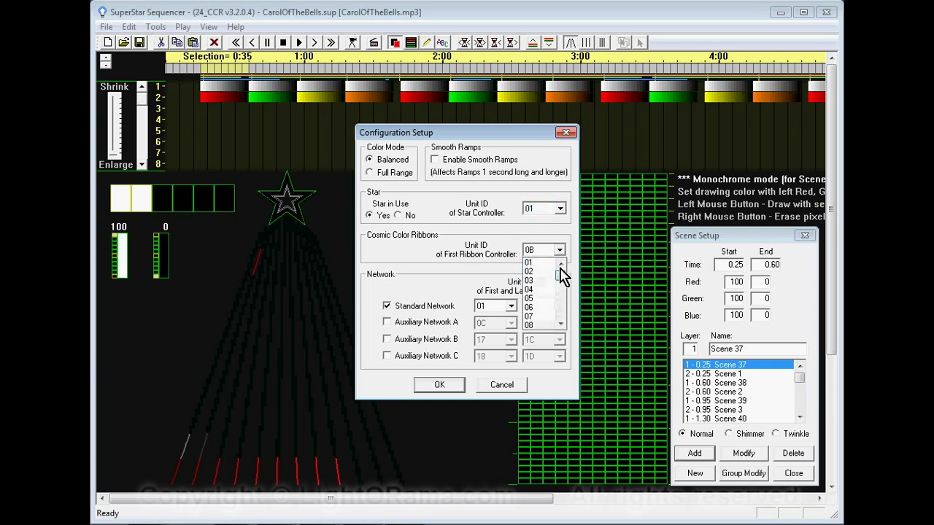
{"action": "left_click", "coordinate": [534, 282]}
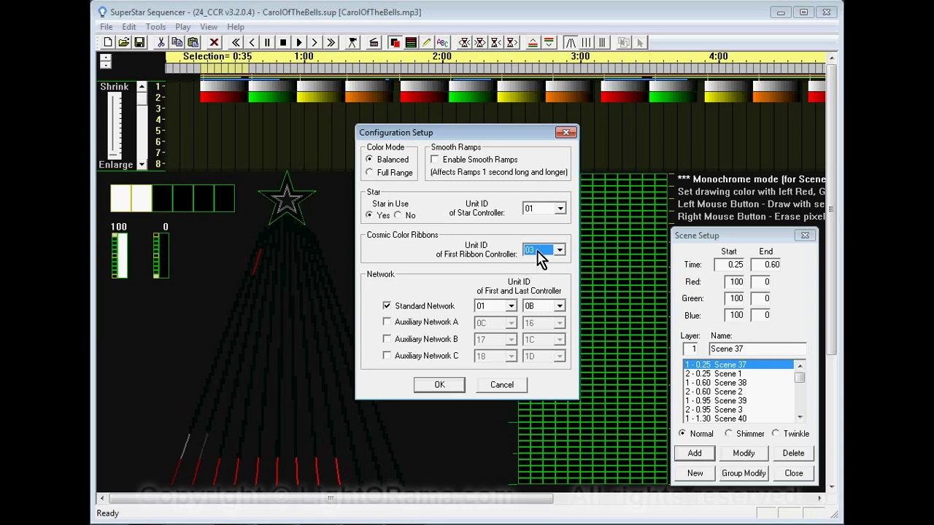
{"action": "left_click", "coordinate": [538, 251]}
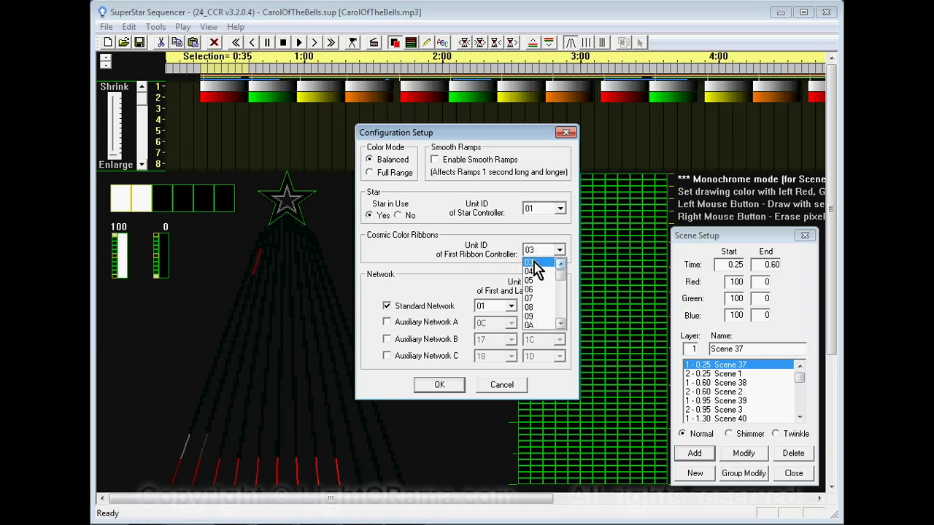
{"action": "left_click", "coordinate": [535, 263]}
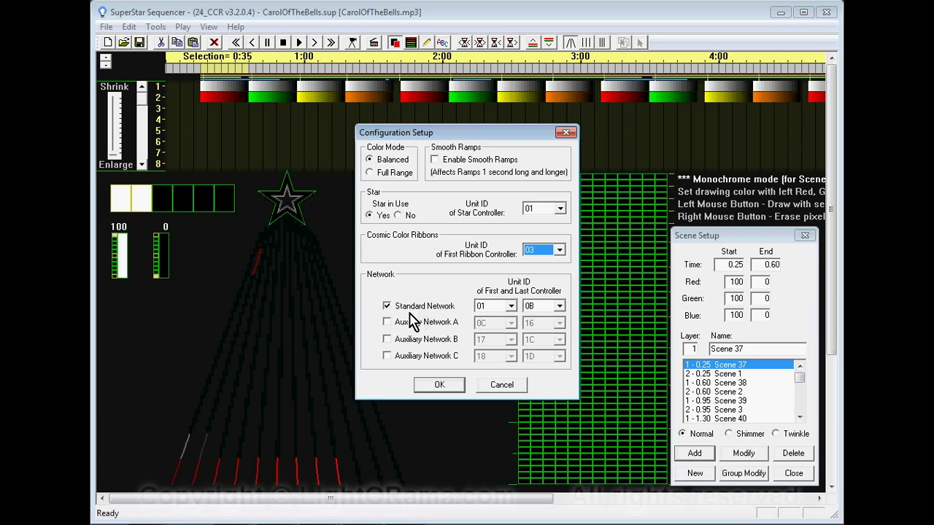
Enable Auxiliary Network A and end the standard network at unit 08
{"action": "left_click", "coordinate": [386, 322]}
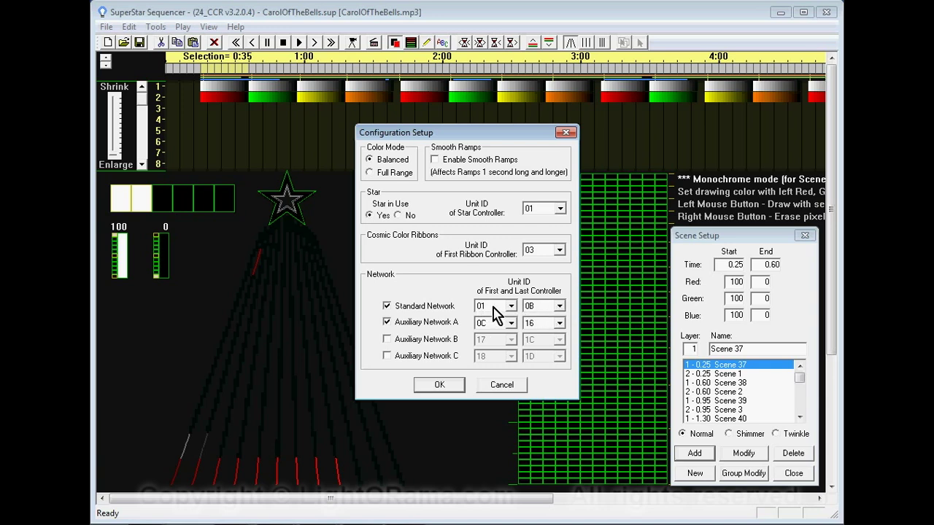
{"action": "left_click", "coordinate": [559, 307]}
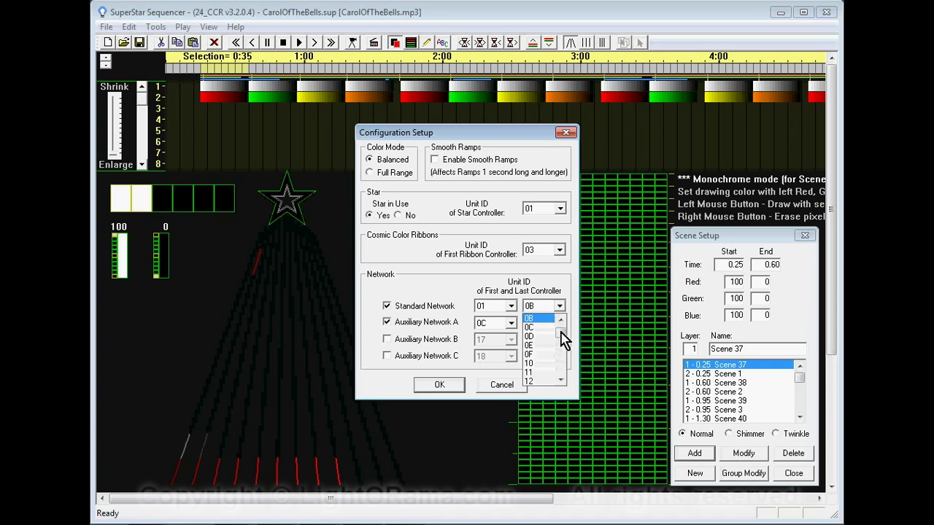
{"action": "scroll", "coordinate": [553, 351], "scroll_direction": "up", "scroll_amount": 4}
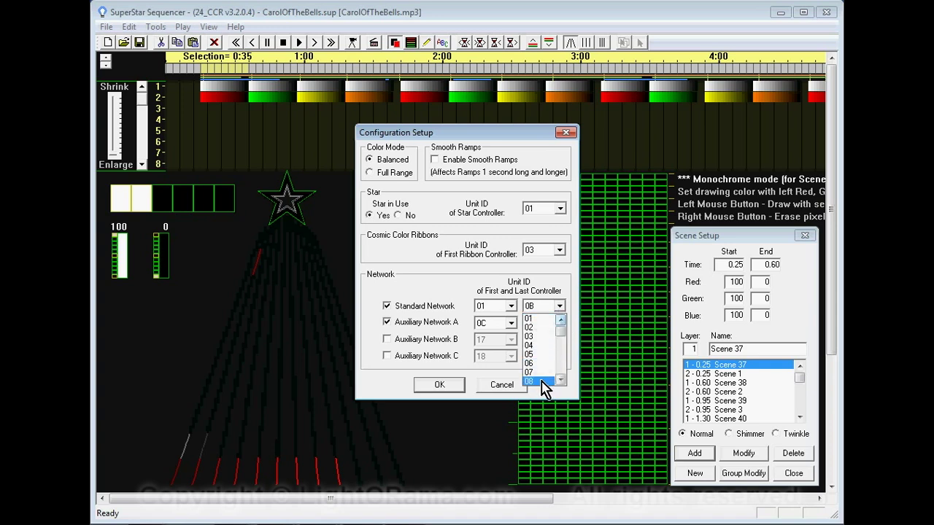
{"action": "left_click", "coordinate": [541, 380]}
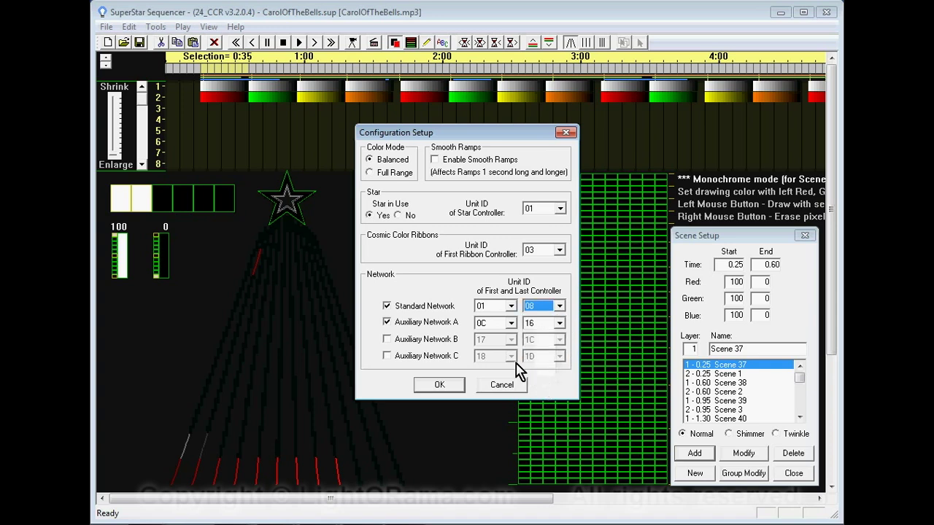
{"action": "left_click", "coordinate": [387, 323]}
Give Auxiliary Network A units 09 through 0E
{"action": "left_click", "coordinate": [511, 323]}
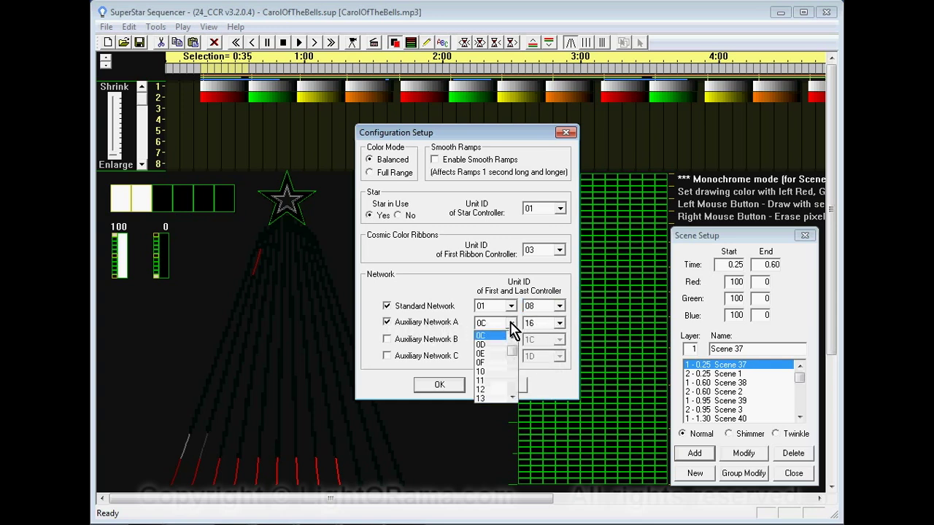
{"action": "scroll", "coordinate": [513, 351], "scroll_direction": "up", "scroll_amount": 4}
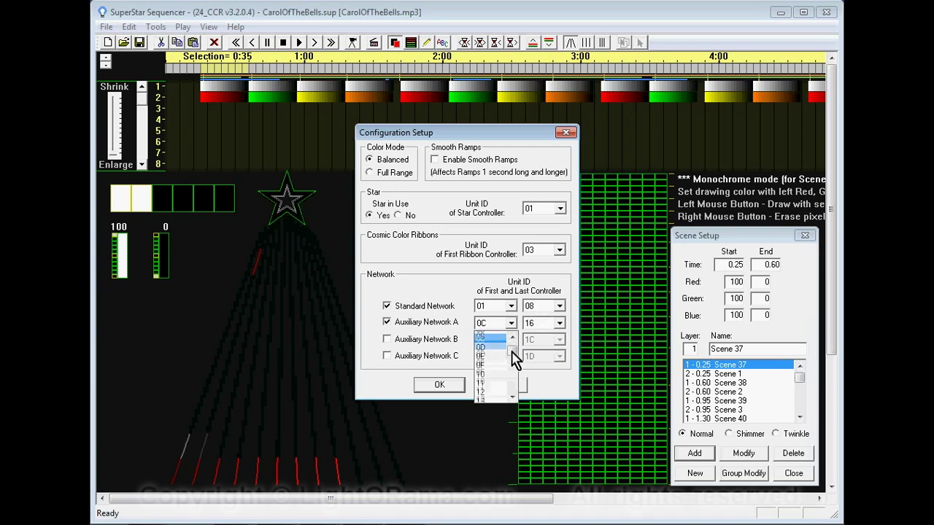
{"action": "left_click", "coordinate": [513, 397]}
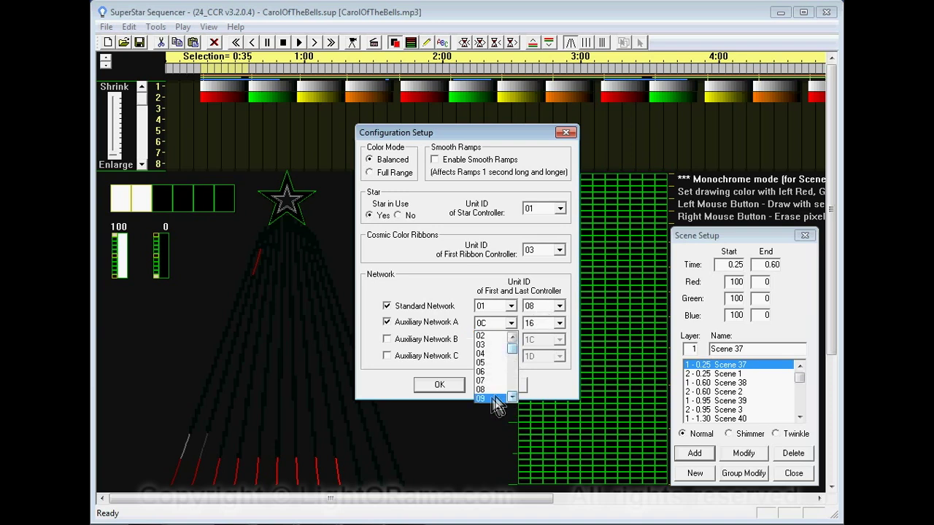
{"action": "left_click", "coordinate": [493, 397]}
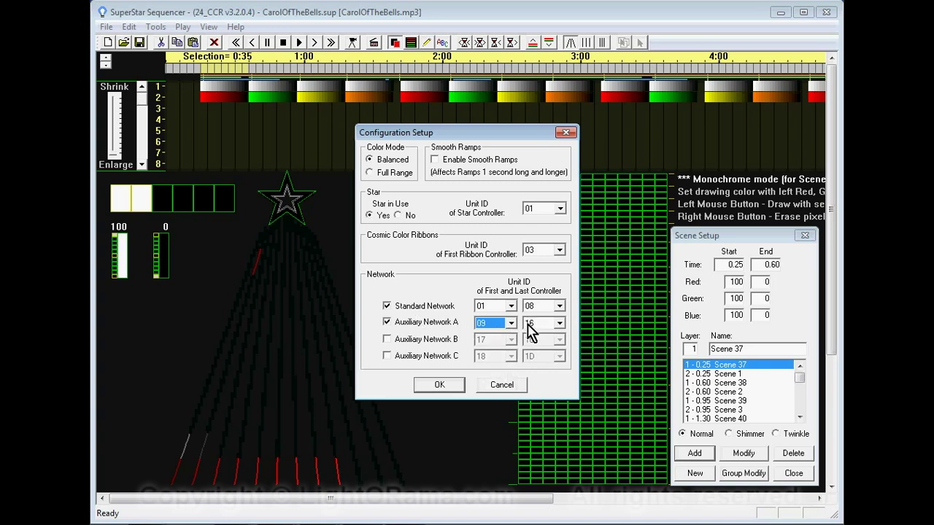
{"action": "left_click", "coordinate": [558, 324]}
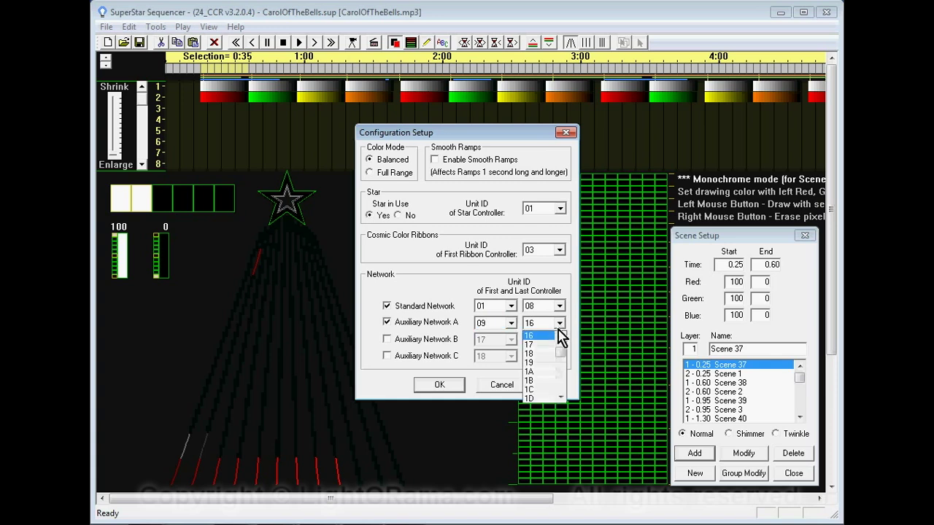
{"action": "left_click_drag", "start_coordinate": [558, 358], "coordinate": [562, 352]}
{"action": "left_click", "coordinate": [560, 397]}
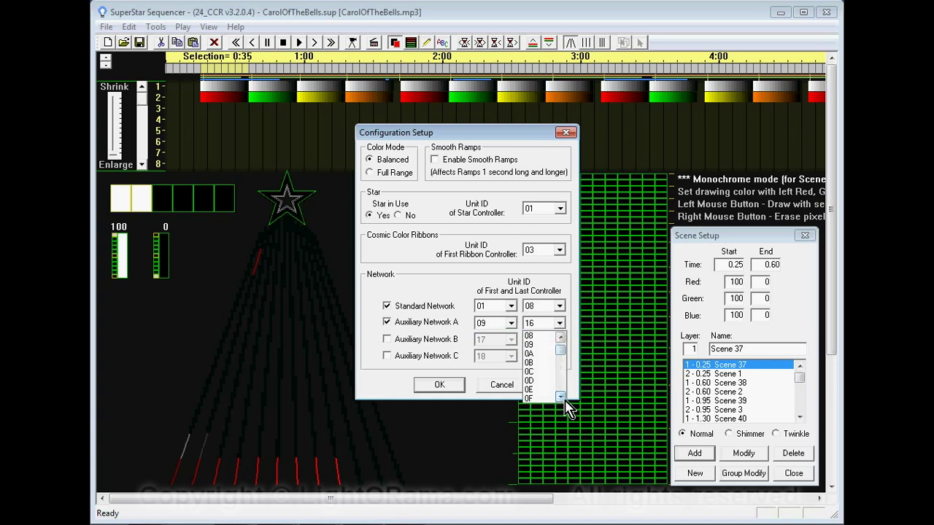
{"action": "left_click", "coordinate": [560, 397]}
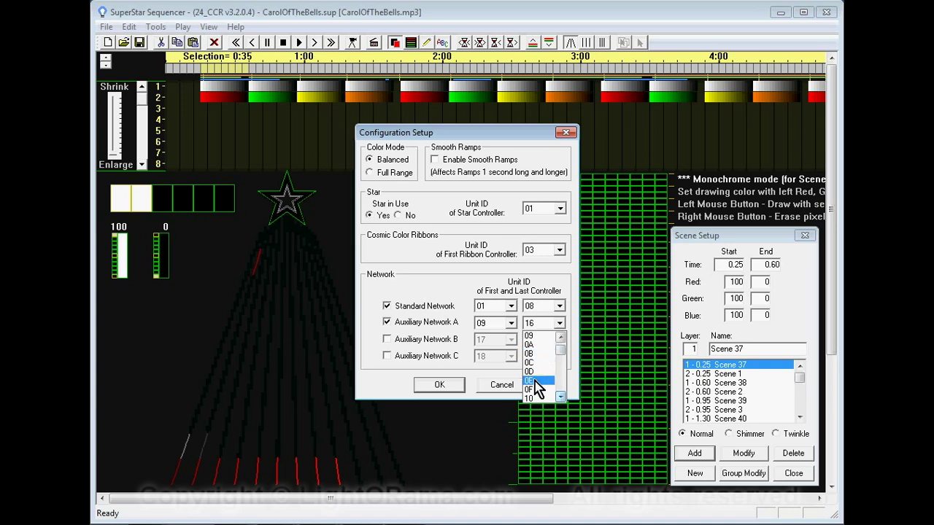
{"action": "left_click", "coordinate": [536, 380]}
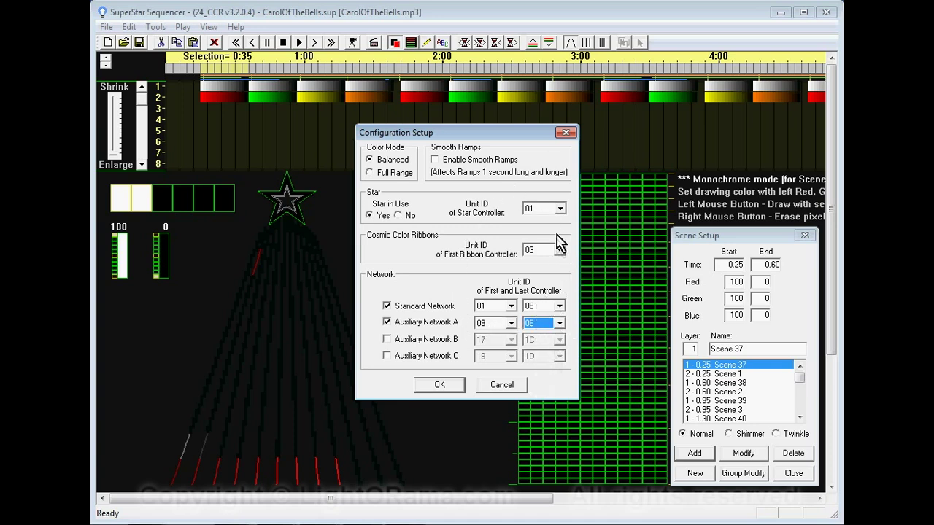
Apply the configuration, export CarolOfTheBells_sup.lms to the Sequences folder, and launch LOR Sequence Editor
{"action": "left_click", "coordinate": [439, 387]}
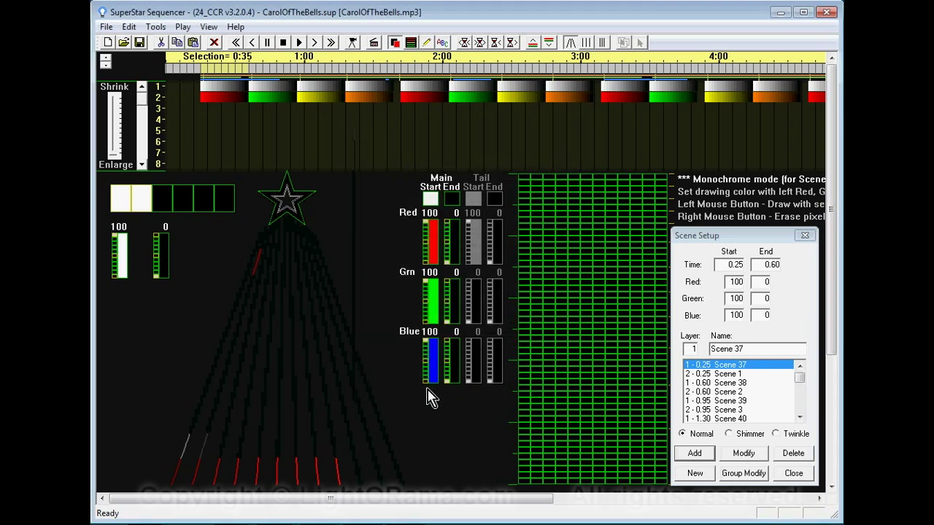
{"action": "left_click", "coordinate": [106, 28]}
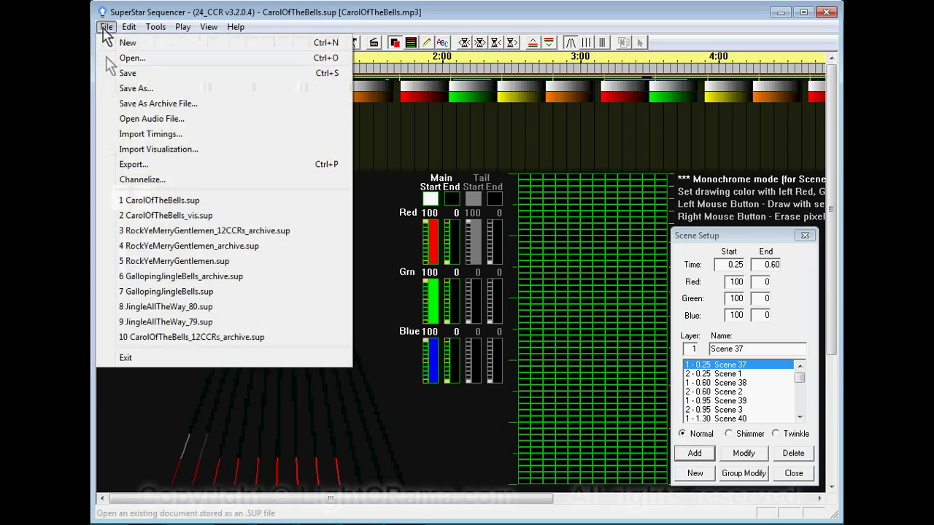
{"action": "left_click", "coordinate": [137, 166]}
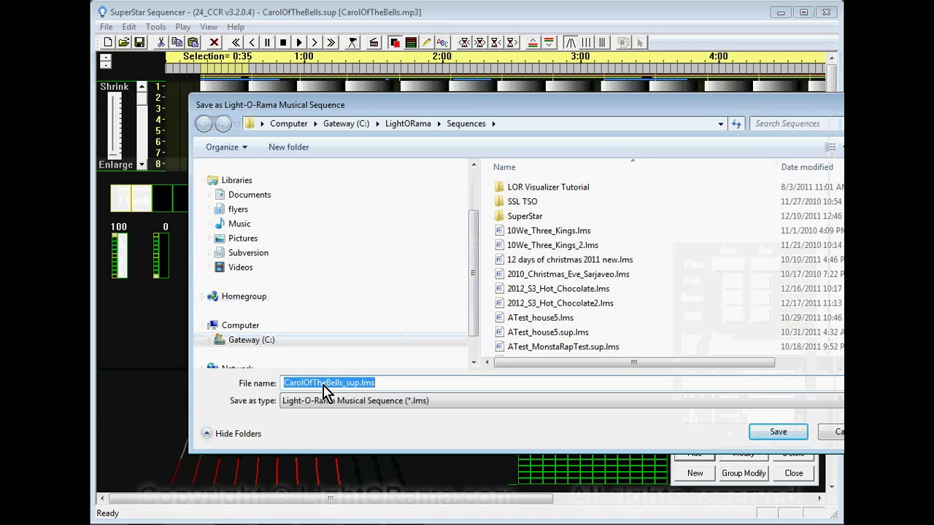
{"action": "left_click", "coordinate": [323, 385]}
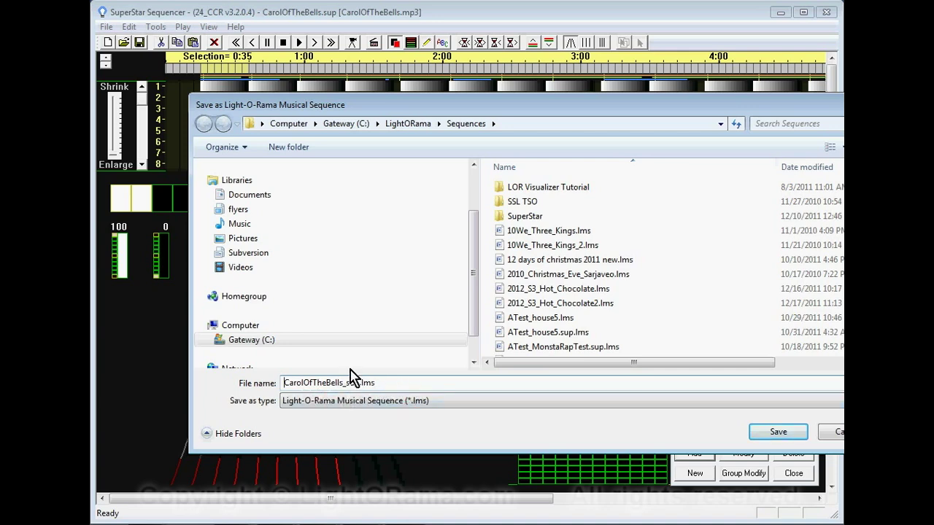
{"action": "left_click", "coordinate": [774, 433]}
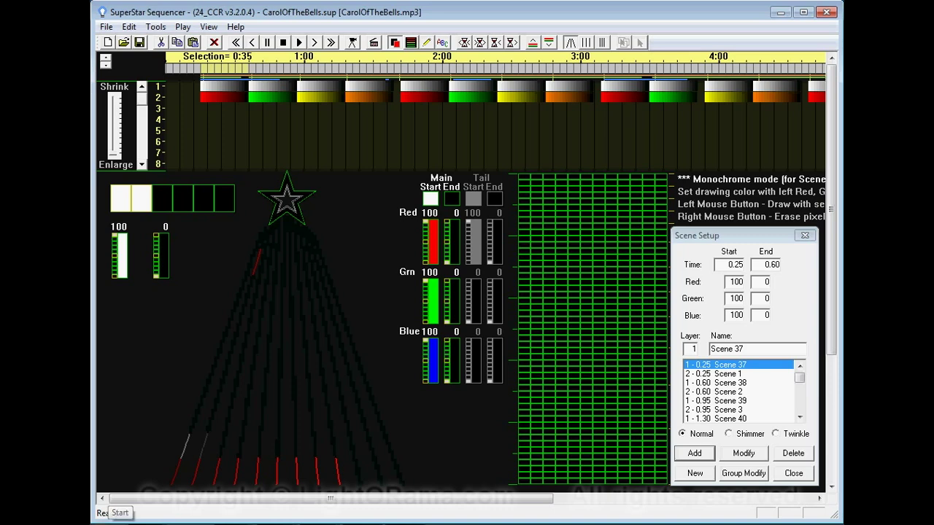
{"action": "left_click", "coordinate": [109, 523]}
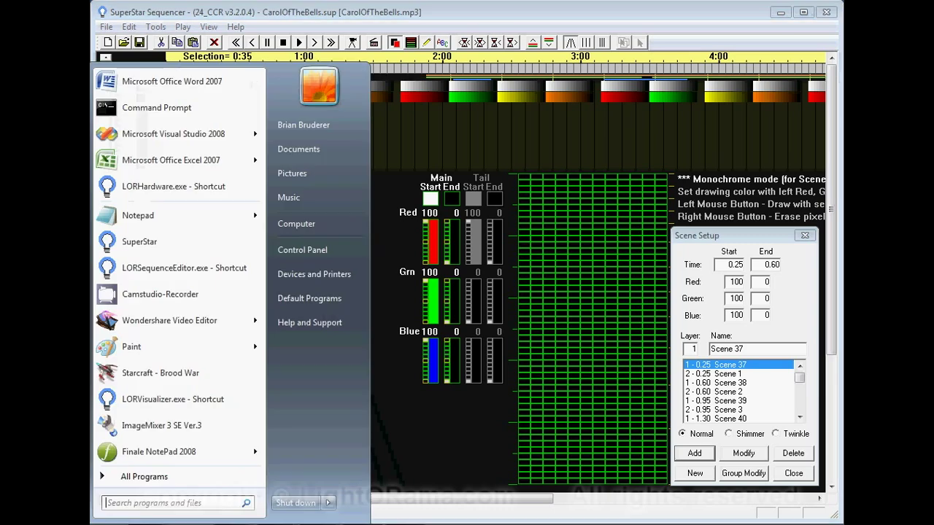
{"action": "left_click", "coordinate": [154, 268]}
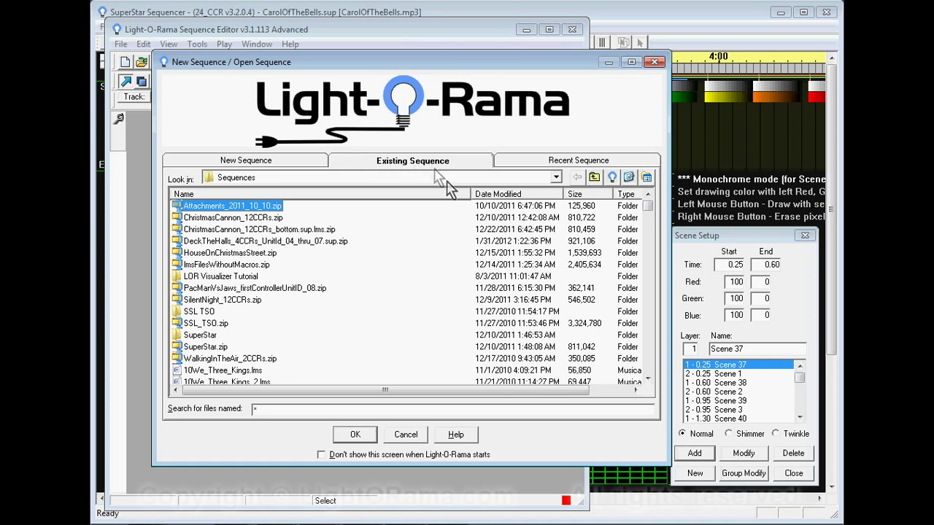
Sort existing sequences newest first by Date Modified and open CarolOfTheBells_sup.lms
{"action": "left_click", "coordinate": [506, 196]}
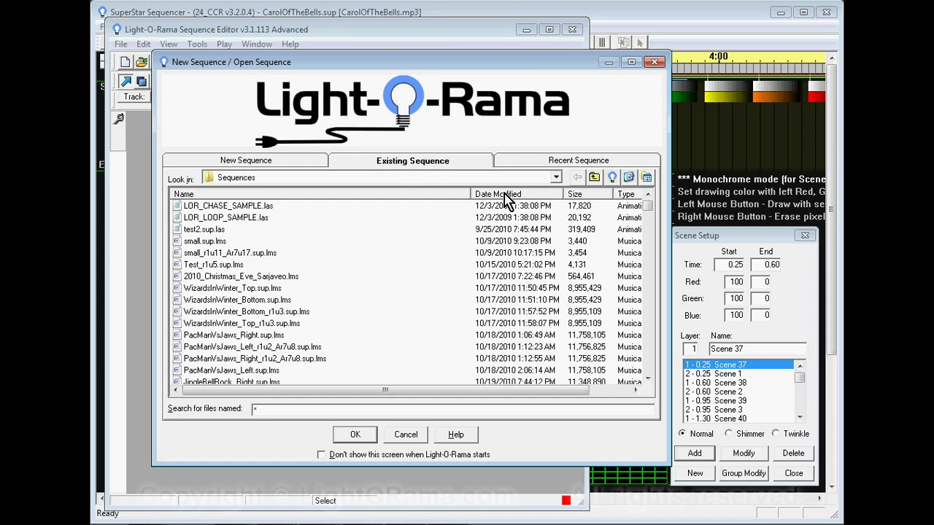
{"action": "left_click", "coordinate": [505, 197]}
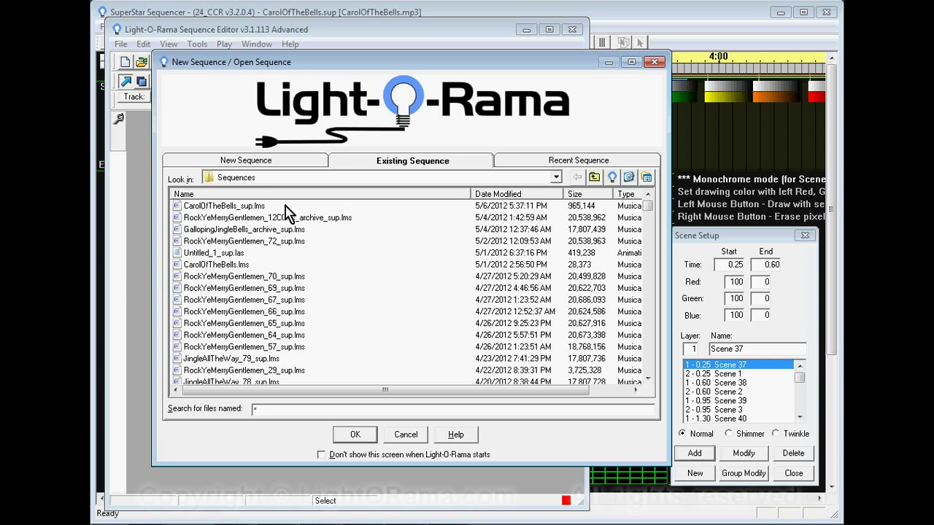
{"action": "left_click", "coordinate": [250, 208]}
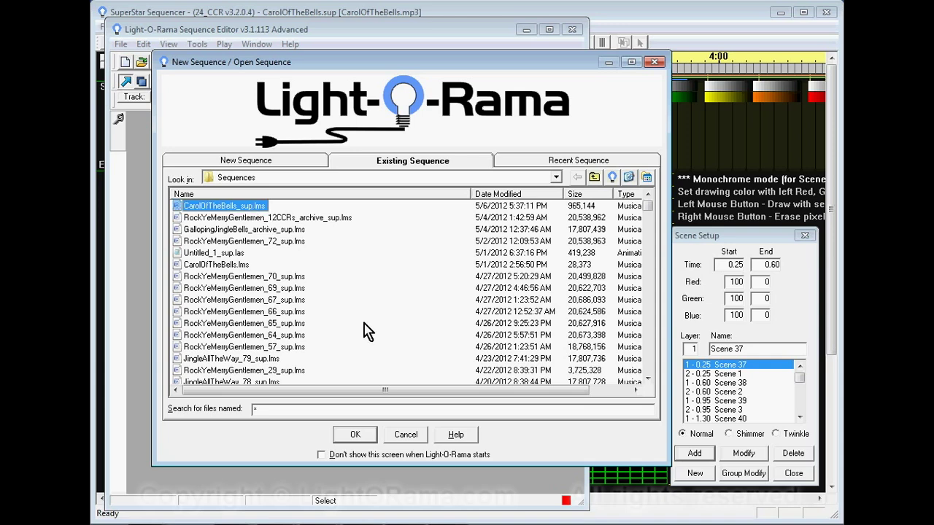
{"action": "left_click", "coordinate": [366, 439]}
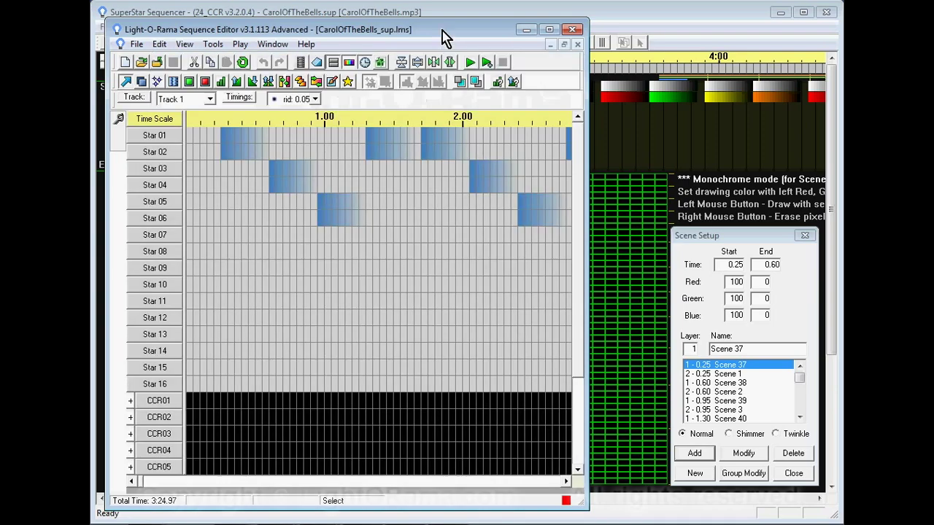
Move the editor window up-left and enlarge it to show more of the timeline
{"action": "left_click_drag", "start_coordinate": [442, 38], "coordinate": [428, 17]}
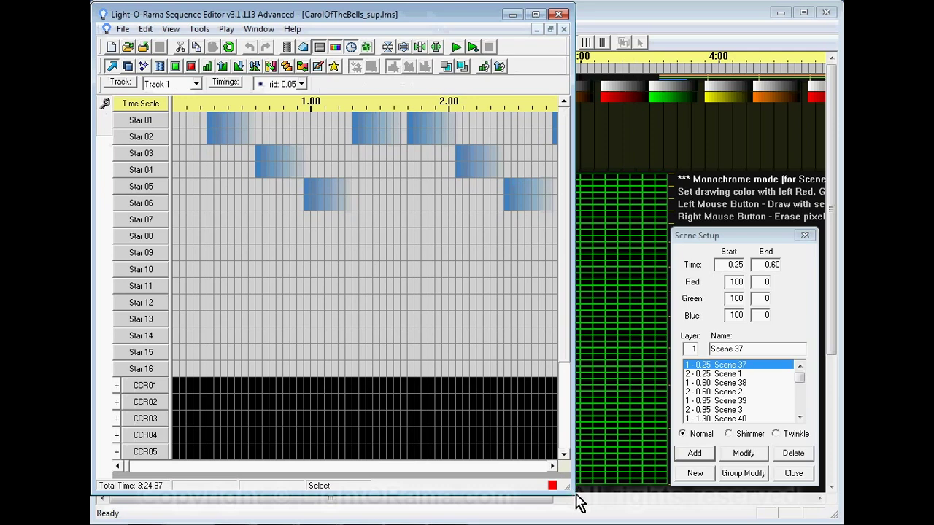
{"action": "left_click_drag", "start_coordinate": [577, 503], "coordinate": [843, 524]}
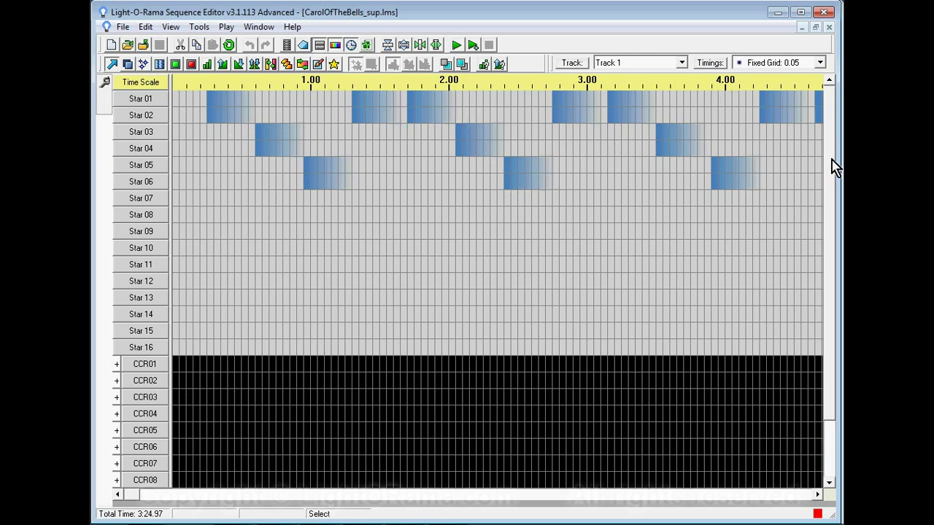
{"action": "scroll", "coordinate": [832, 165], "scroll_direction": "down", "scroll_amount": 2}
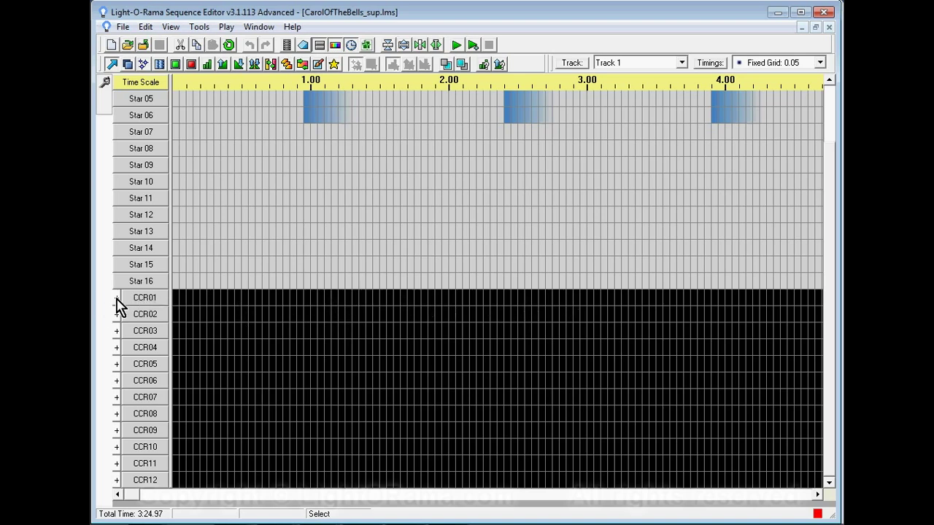
Expand and re-collapse CCR01, then expand CCR02 and scroll down to its pixel rows
{"action": "left_click", "coordinate": [117, 301]}
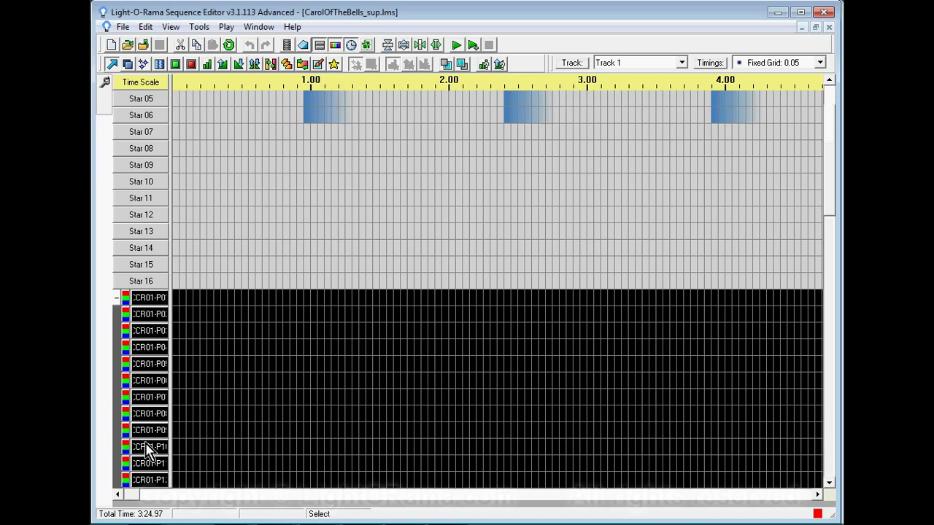
{"action": "left_click_drag", "start_coordinate": [830, 198], "coordinate": [836, 167]}
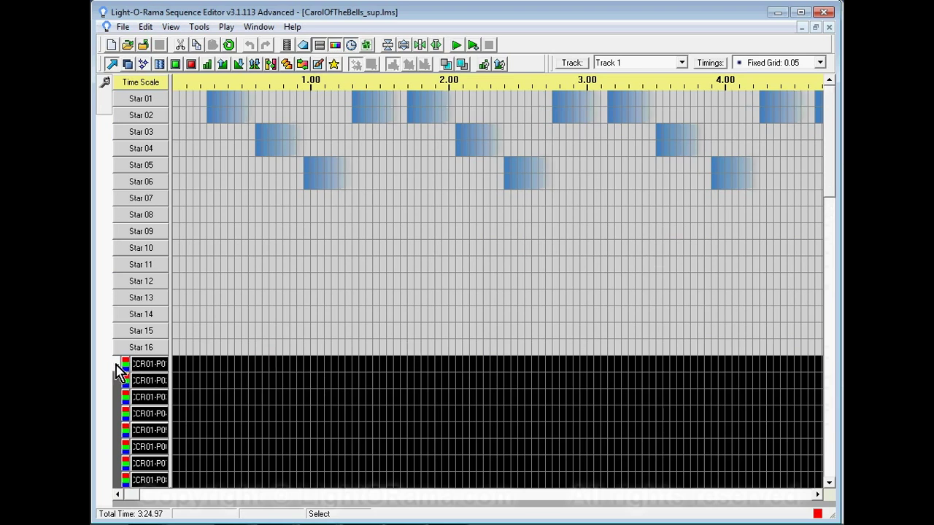
{"action": "left_click", "coordinate": [117, 366]}
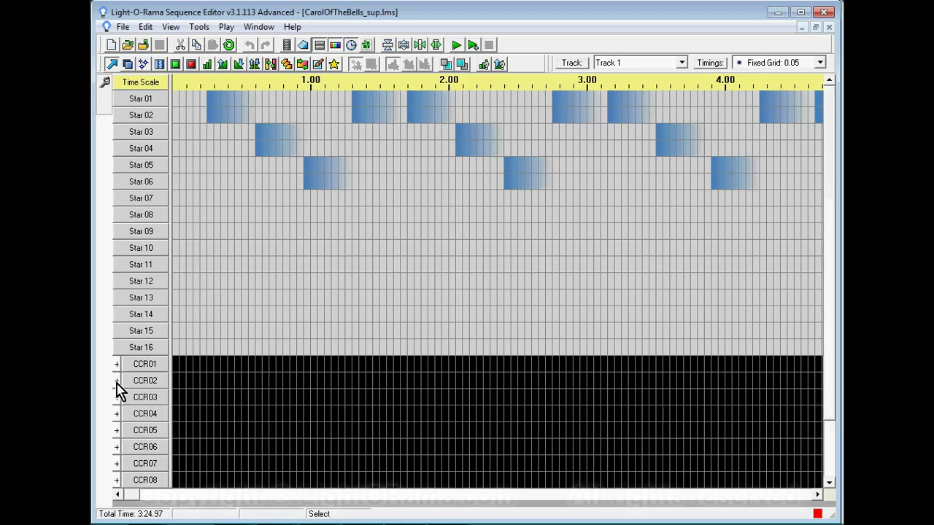
{"action": "left_click", "coordinate": [117, 381]}
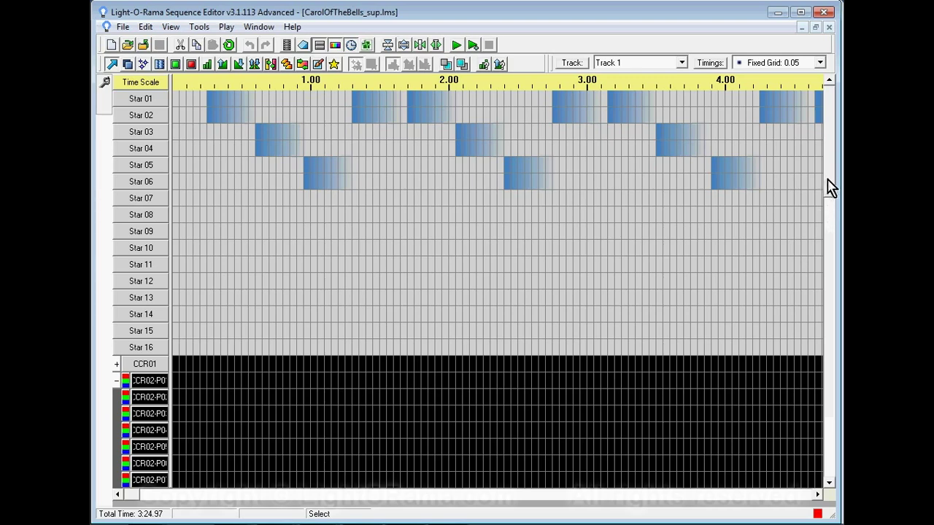
{"action": "left_click_drag", "start_coordinate": [832, 186], "coordinate": [835, 287]}
{"action": "left_click_drag", "start_coordinate": [138, 496], "coordinate": [157, 497]}
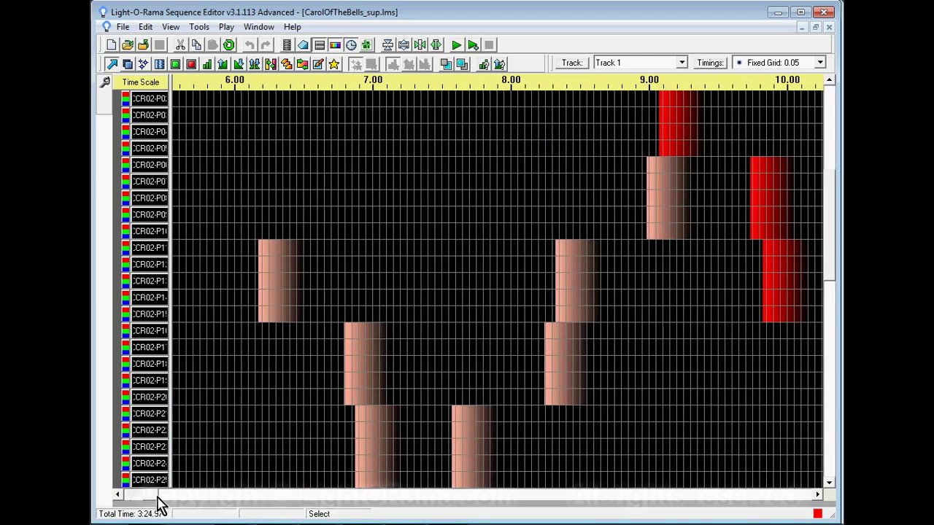
Scroll to the 6–10 second CCR02 pixel effects and select the CCR02-P20 cell at 0:06.05
{"action": "left_click", "coordinate": [829, 482]}
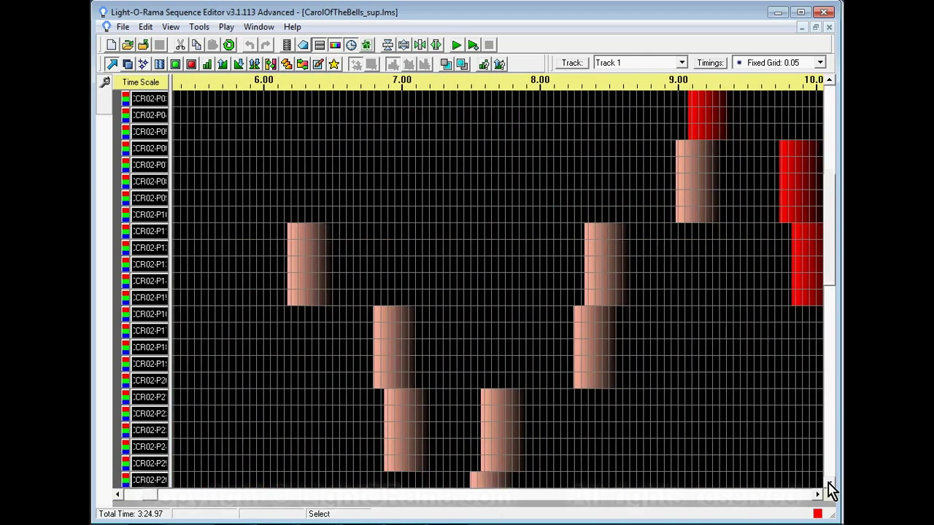
{"action": "left_click", "coordinate": [829, 483]}
{"action": "left_click", "coordinate": [829, 483]}
{"action": "left_click", "coordinate": [829, 483]}
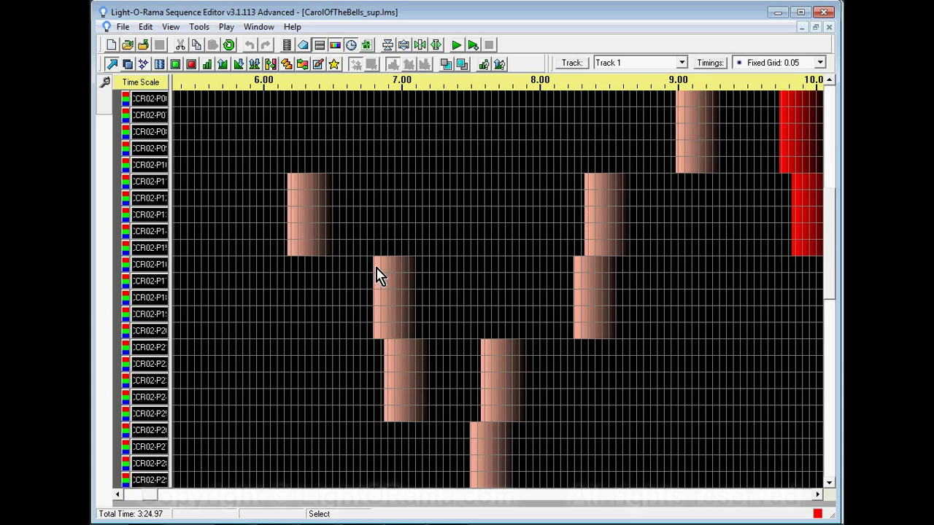
{"action": "mouse_move", "coordinate": [378, 276]}
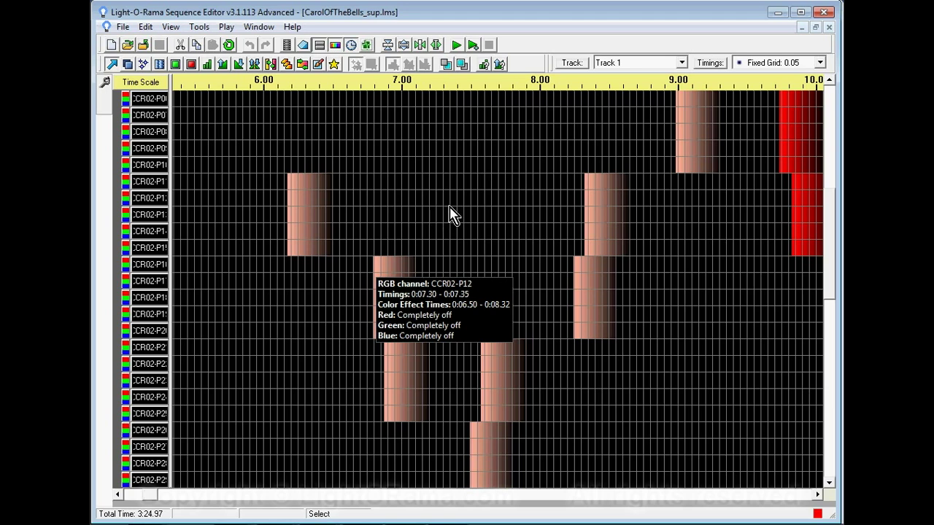
{"action": "left_click", "coordinate": [274, 329]}
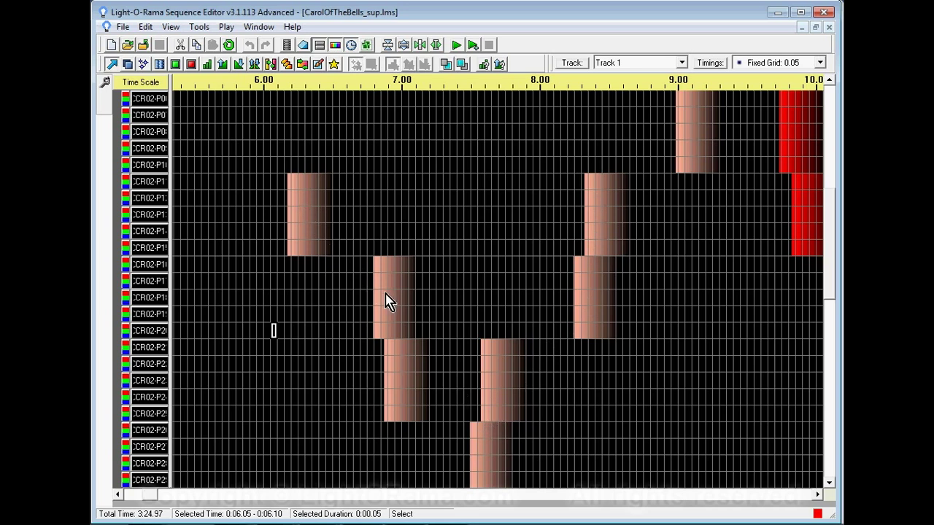
{"action": "mouse_move", "coordinate": [385, 293]}
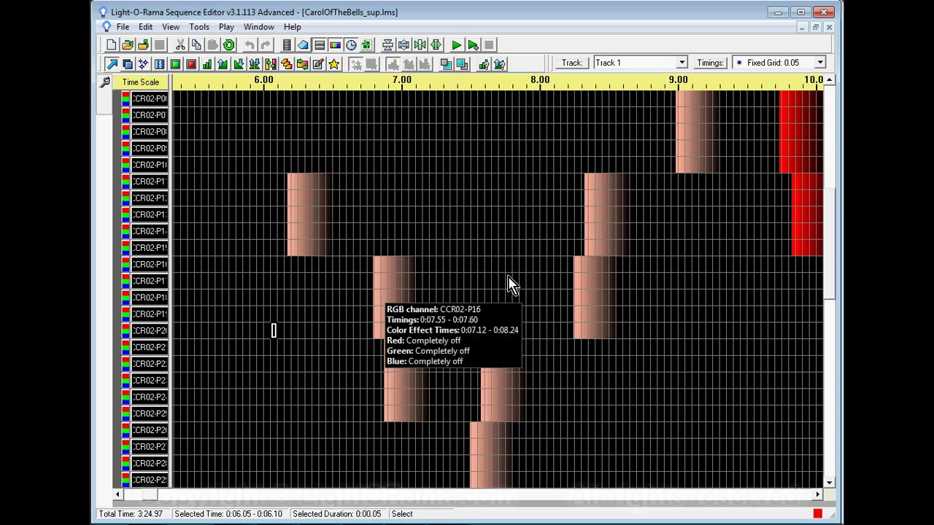
{"action": "left_click_drag", "start_coordinate": [830, 273], "coordinate": [830, 209]}
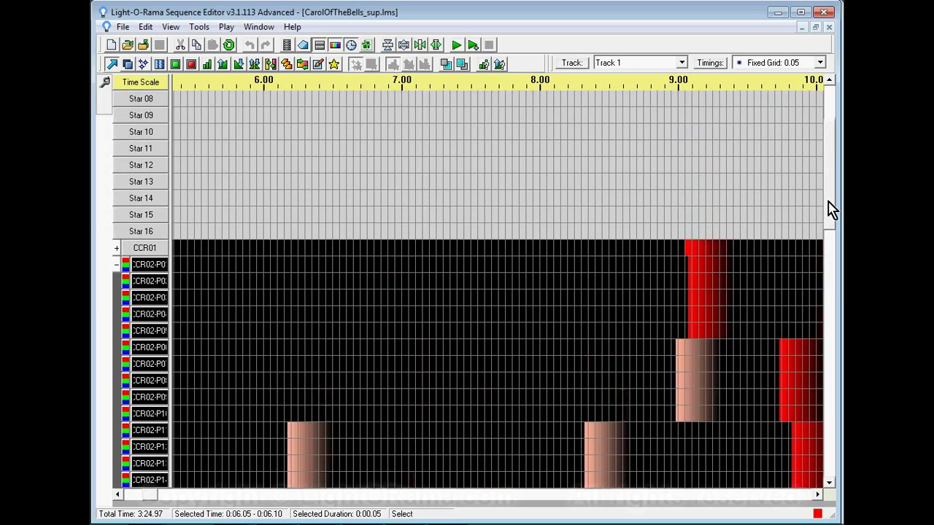
Collapse CCR02 to one row, scroll back to Star 01, and play the sequence from the start
{"action": "left_click", "coordinate": [116, 267]}
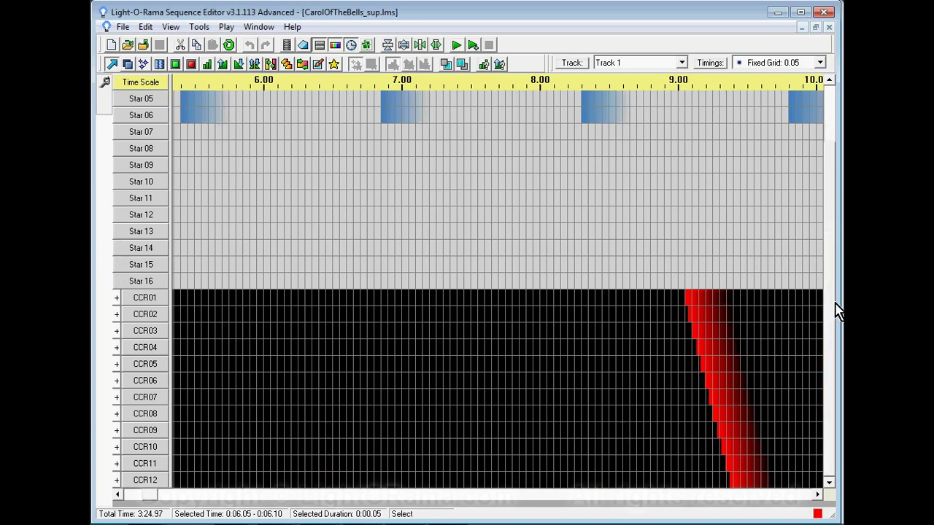
{"action": "left_click_drag", "start_coordinate": [835, 293], "coordinate": [835, 344]}
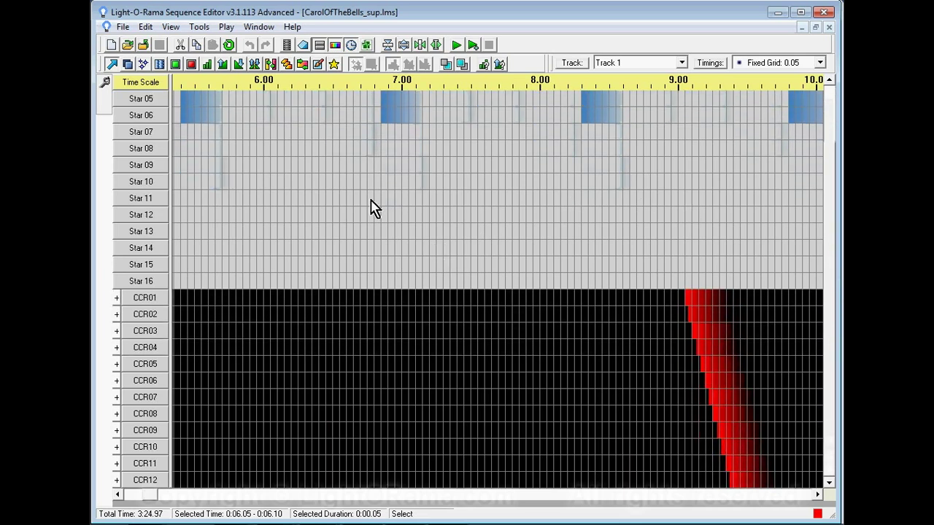
{"action": "left_click_drag", "start_coordinate": [831, 308], "coordinate": [836, 247]}
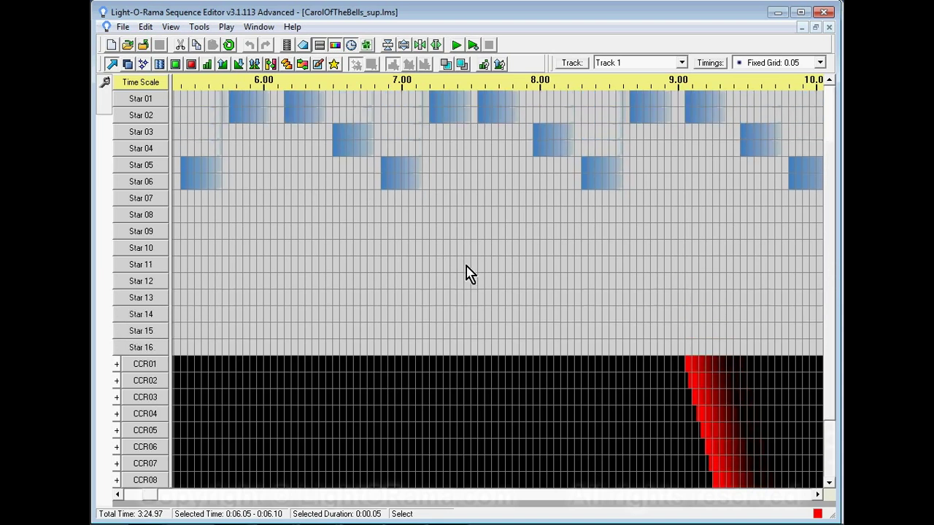
{"action": "mouse_move", "coordinate": [469, 274]}
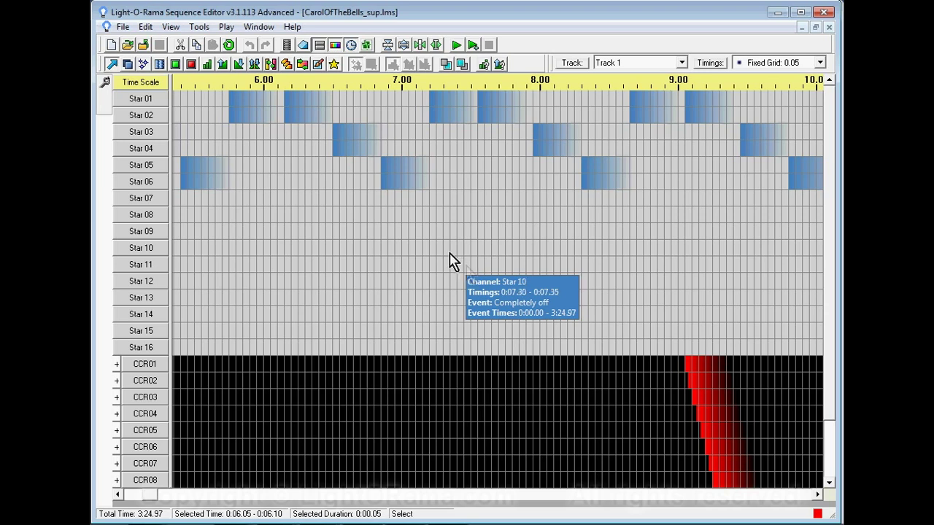
{"action": "left_click", "coordinate": [456, 44]}
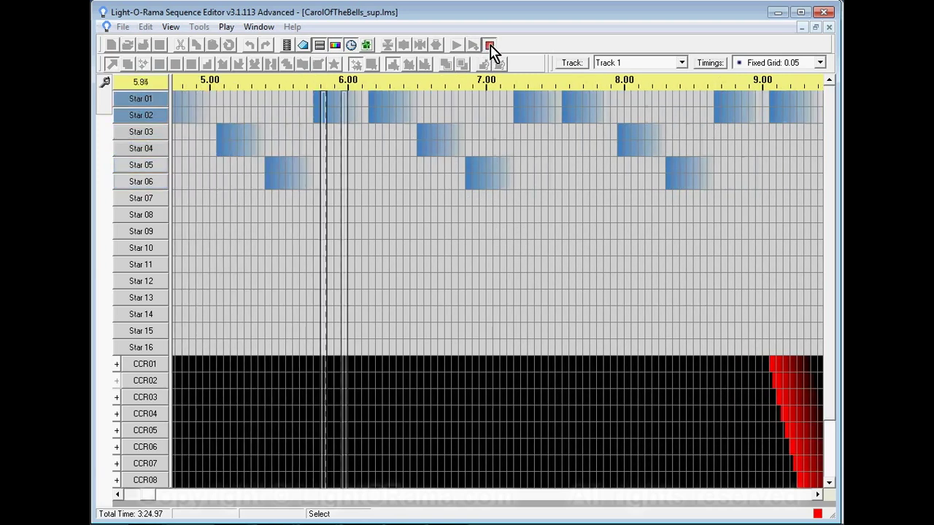
Halt playback, return to 0:00, replay, and halt it again near 2.14 seconds
{"action": "left_click", "coordinate": [490, 46]}
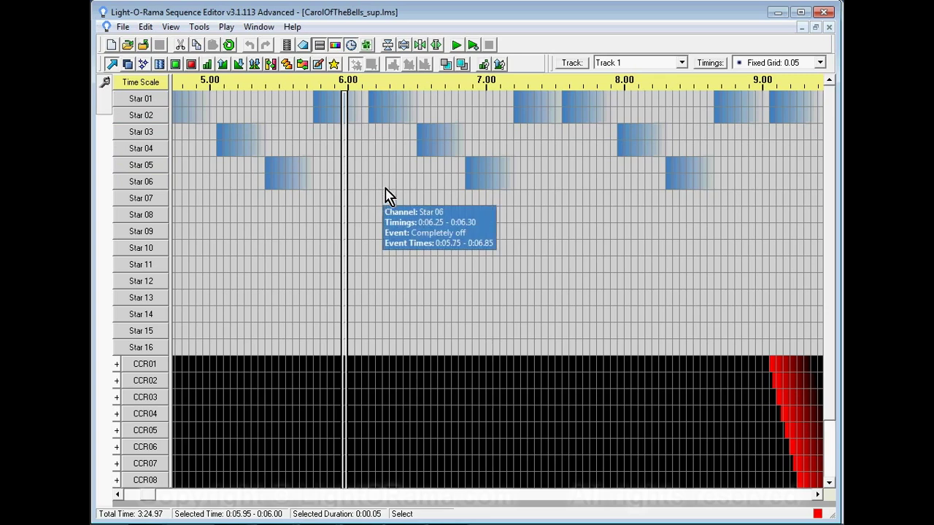
{"action": "left_click_drag", "start_coordinate": [151, 496], "coordinate": [129, 500]}
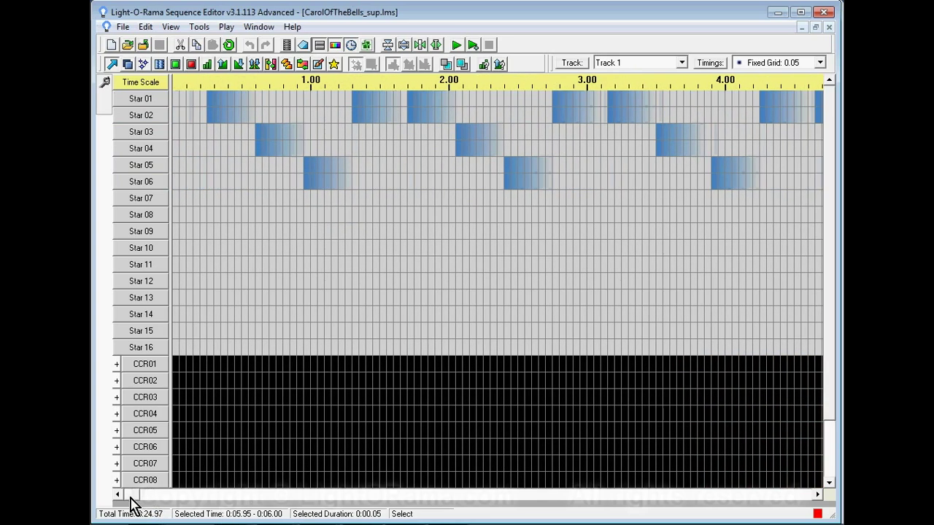
{"action": "left_click", "coordinate": [457, 45]}
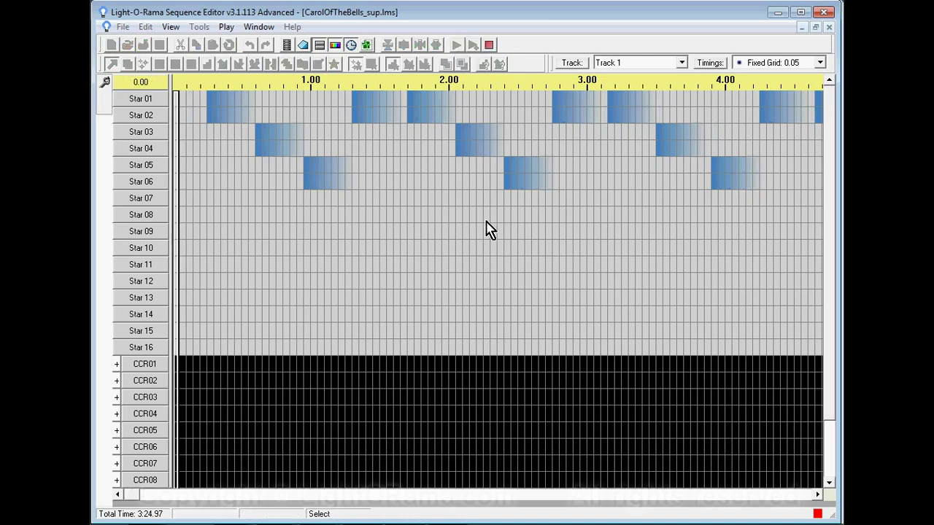
{"action": "left_click", "coordinate": [489, 46]}
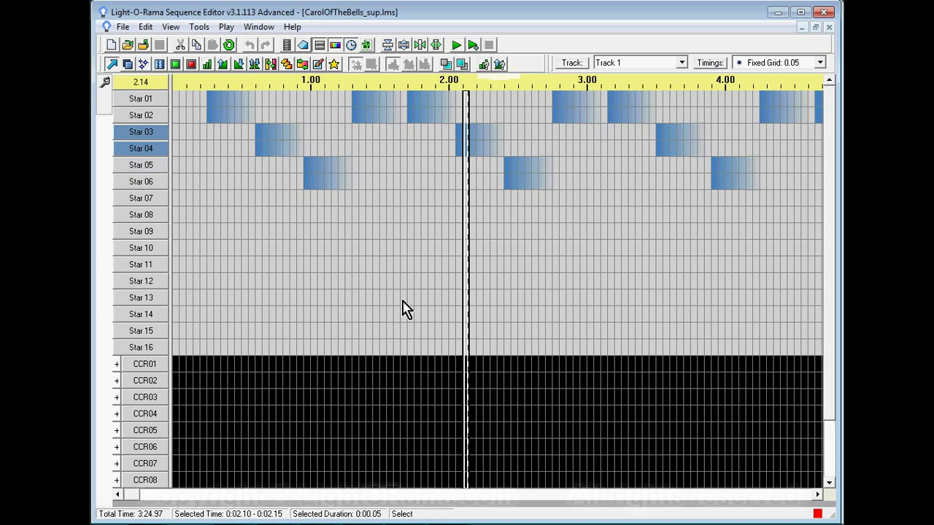
Select the Star 12 cell at 0:00.95, then the Star 11 cell at 0:00.20
{"action": "mouse_move", "coordinate": [403, 307]}
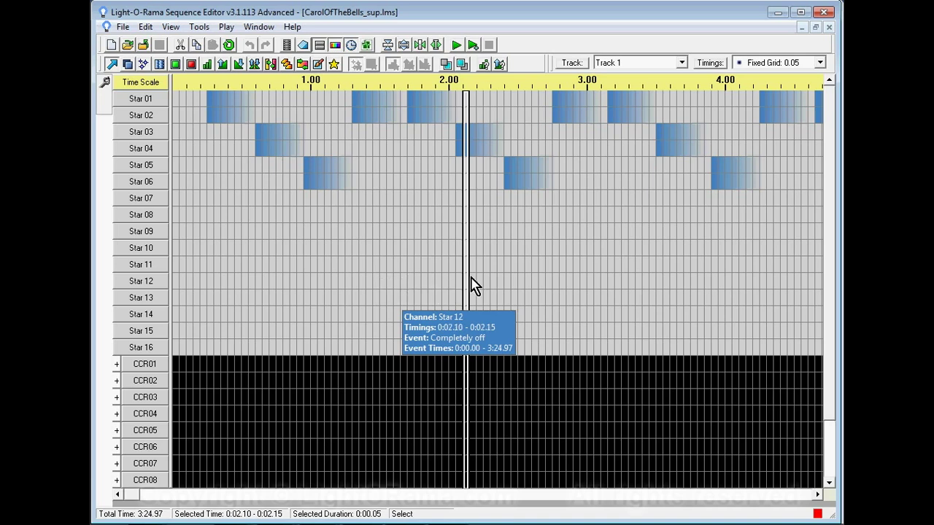
{"action": "left_click", "coordinate": [306, 283]}
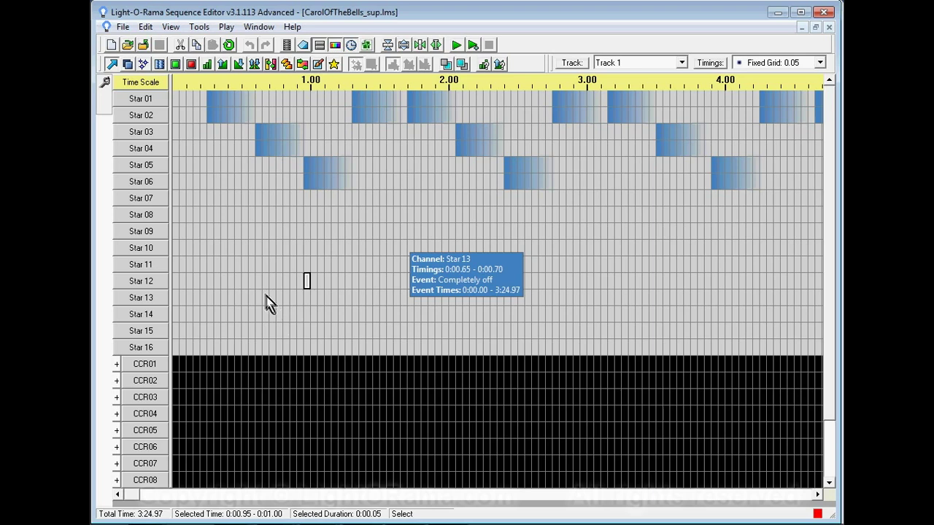
{"action": "left_click", "coordinate": [206, 266]}
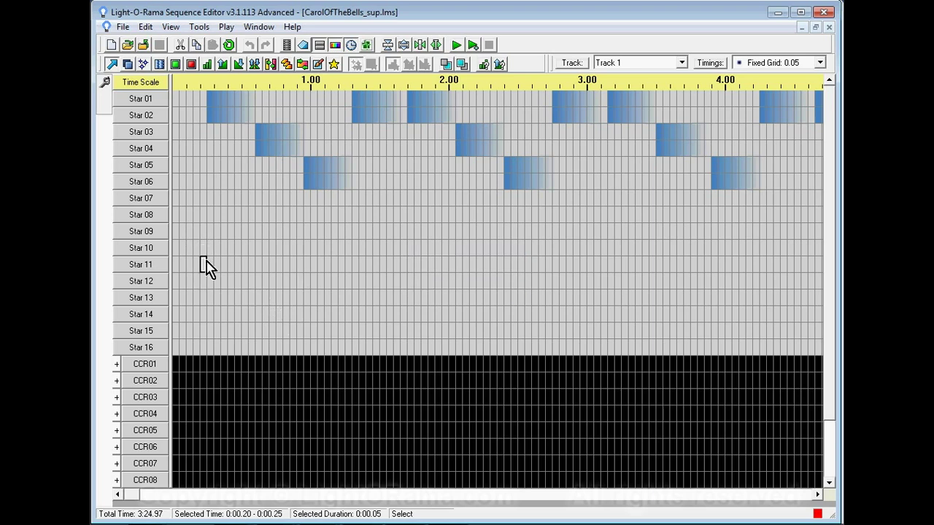